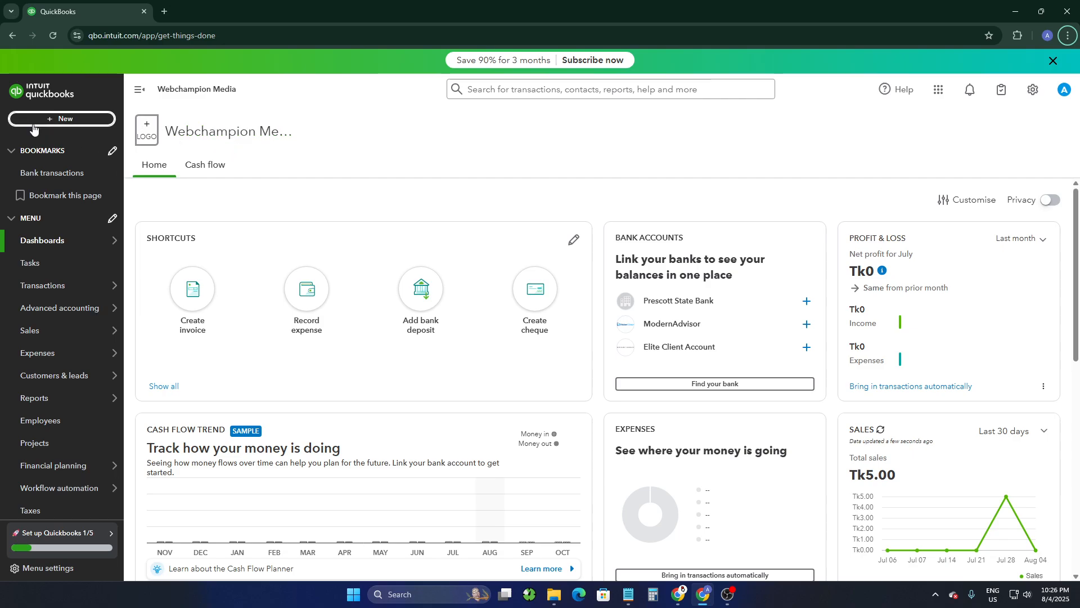
Step: Start a new estimate from the create menu
left_click(68, 119)
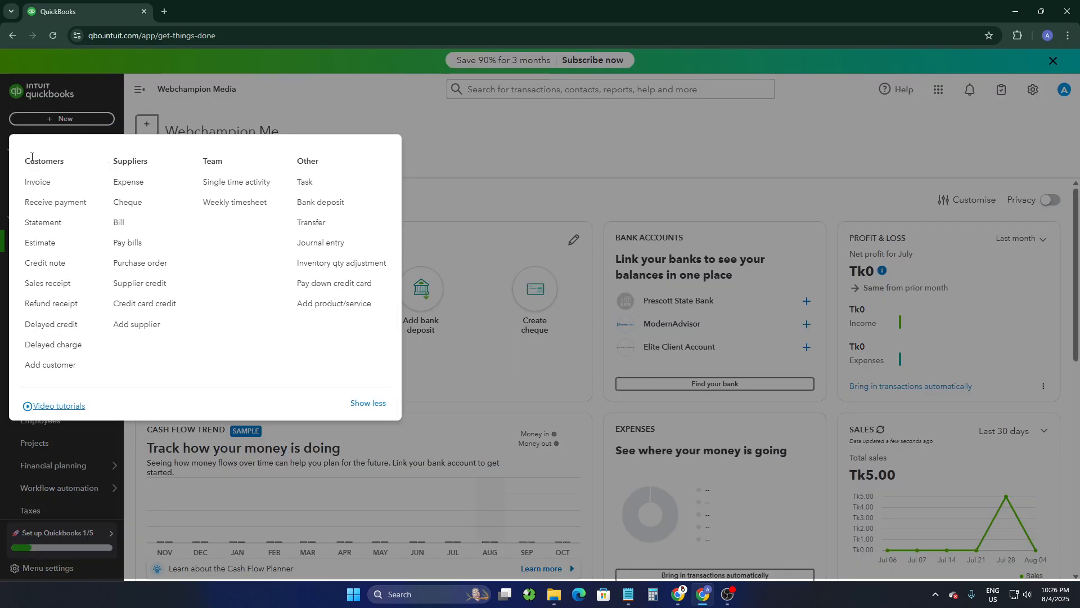
left_click_drag(22, 162, 74, 164)
left_click(52, 247)
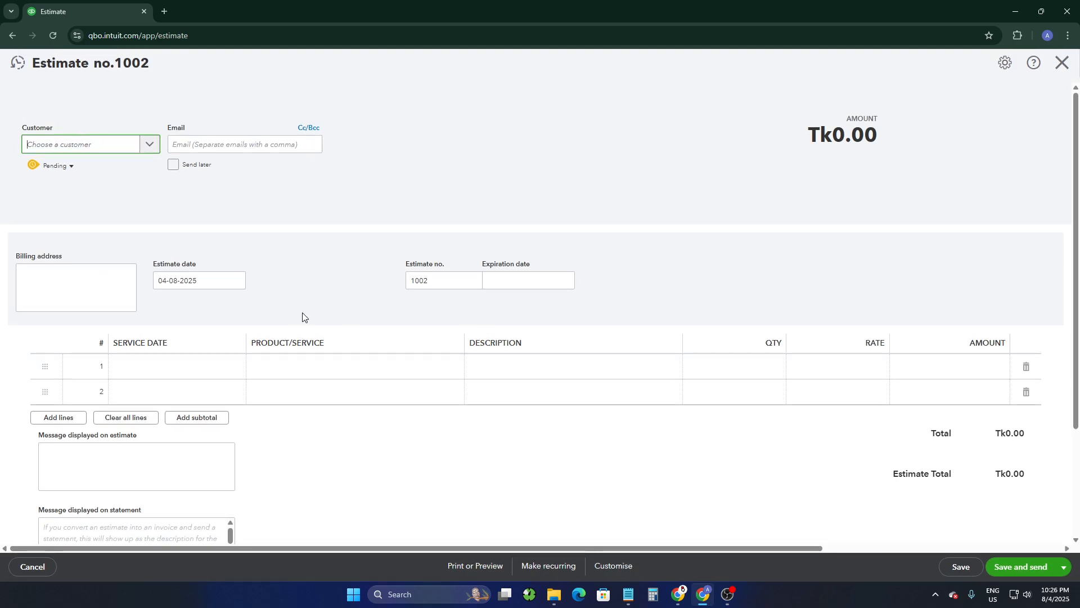
Step: Choose Sample Customer as the estimate's customer
left_click_drag(18, 129, 77, 137)
left_click(88, 149)
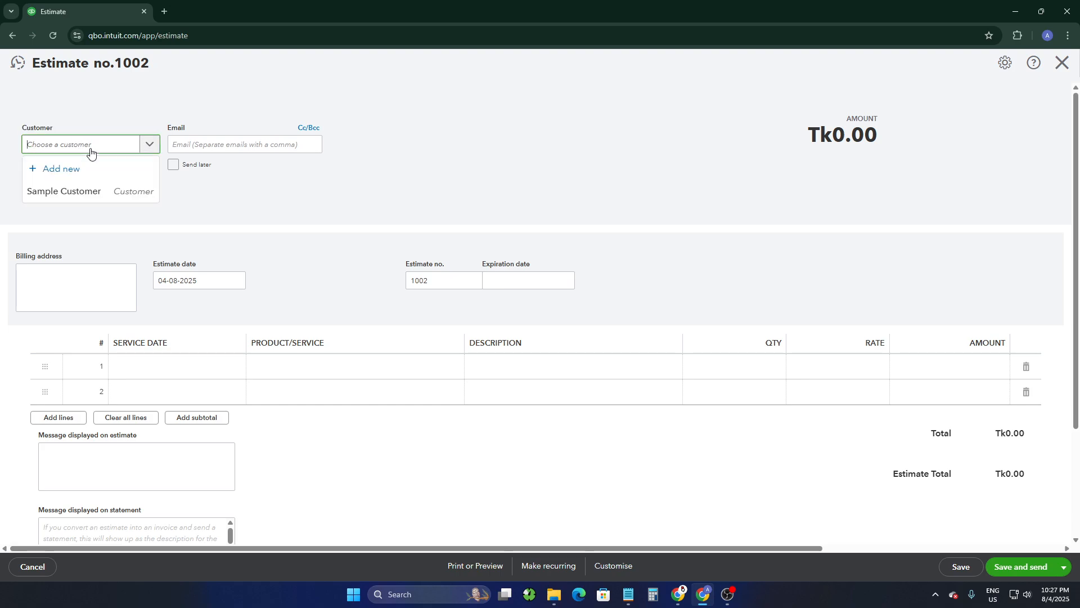
left_click(73, 191)
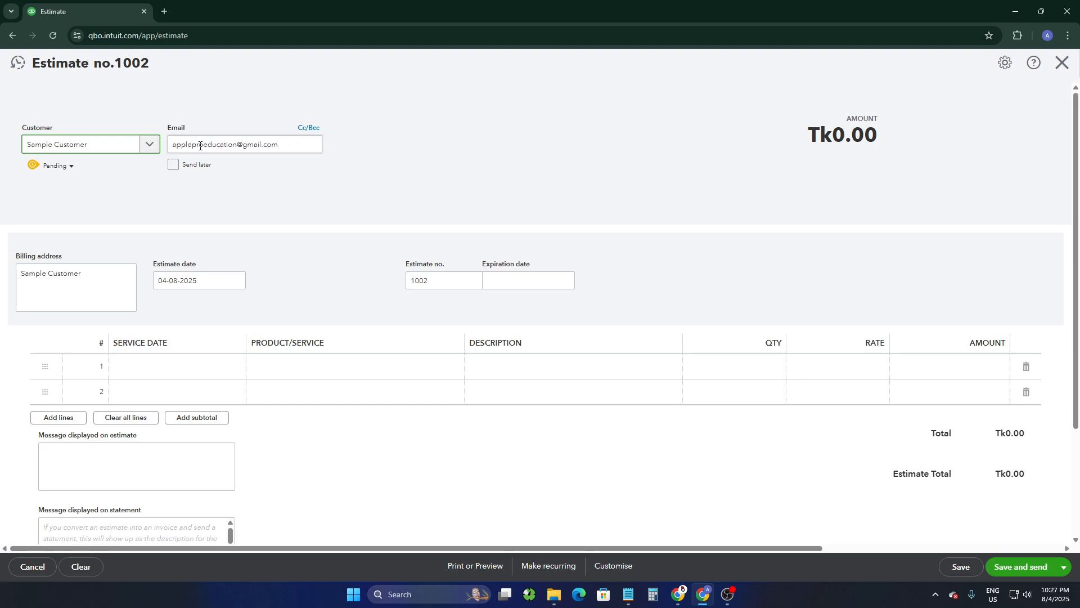
Step: Replace the billing address with Test #7
left_click_drag(171, 130, 191, 134)
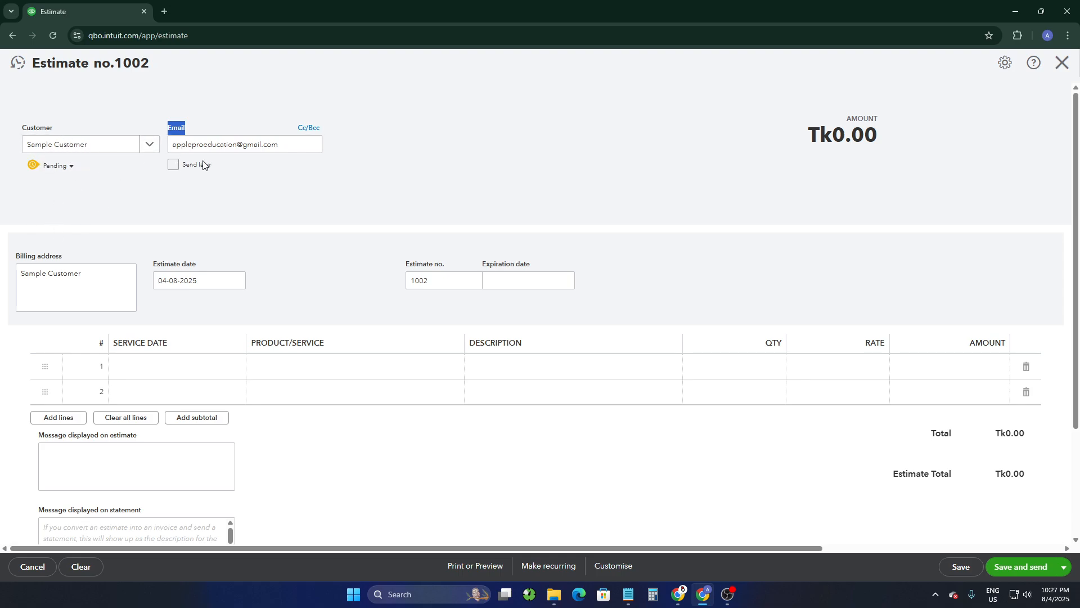
left_click_drag(16, 256, 2, 279)
left_click(33, 293)
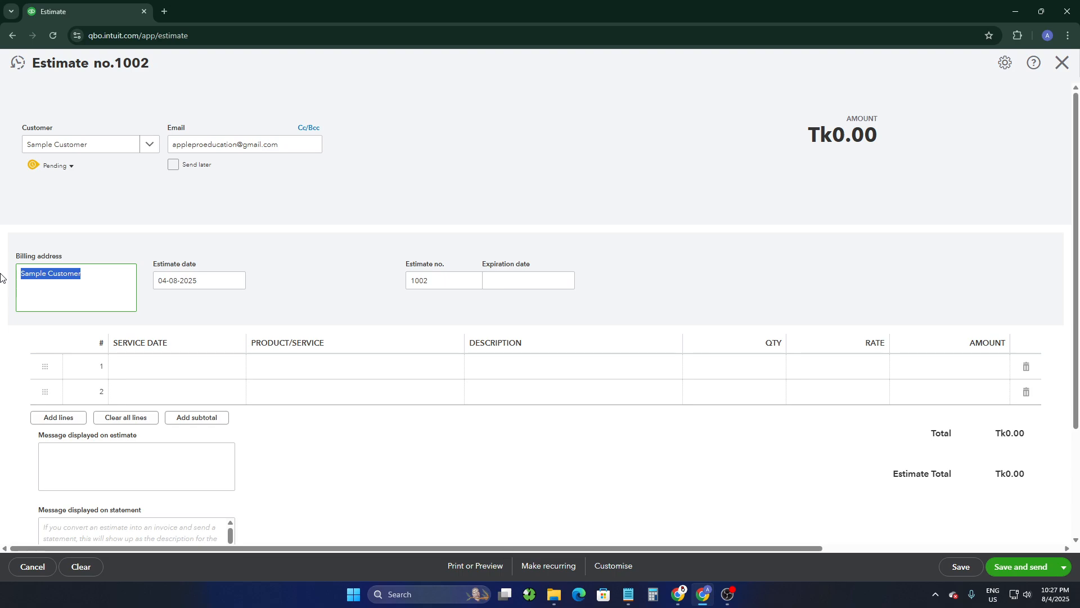
type("Test")
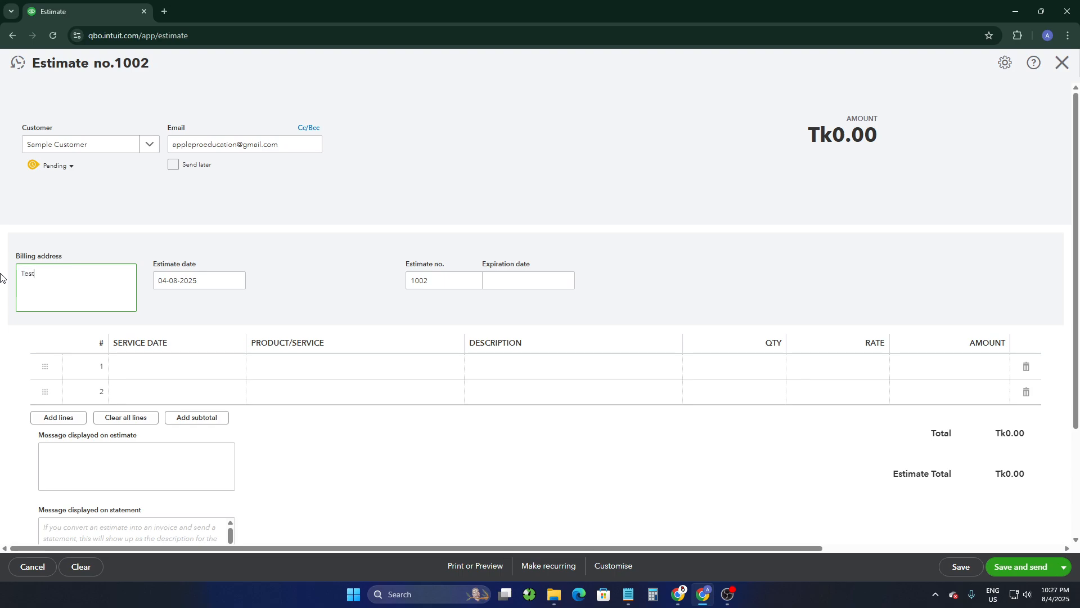
type(" #7")
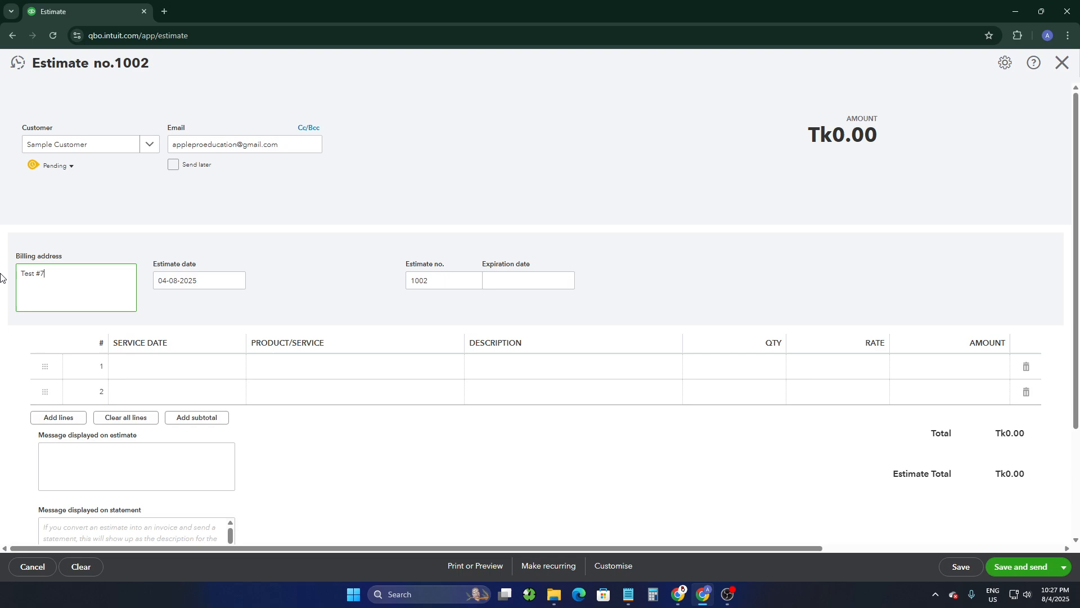
Step: Pick 4 August 2025 as the estimate date from the calendar
left_click_drag(151, 263, 218, 267)
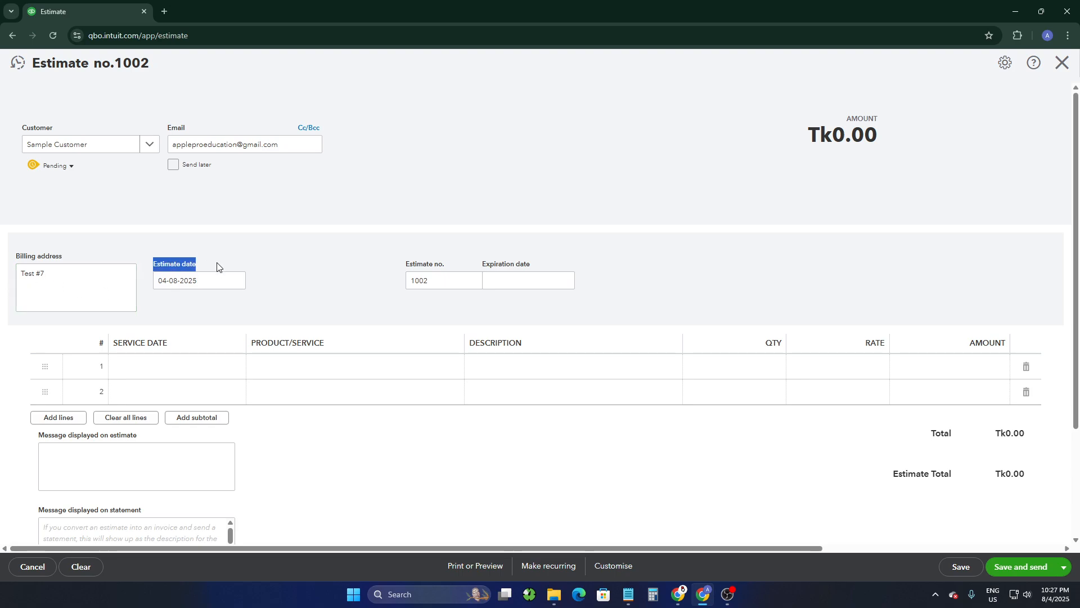
left_click(220, 256)
left_click(237, 284)
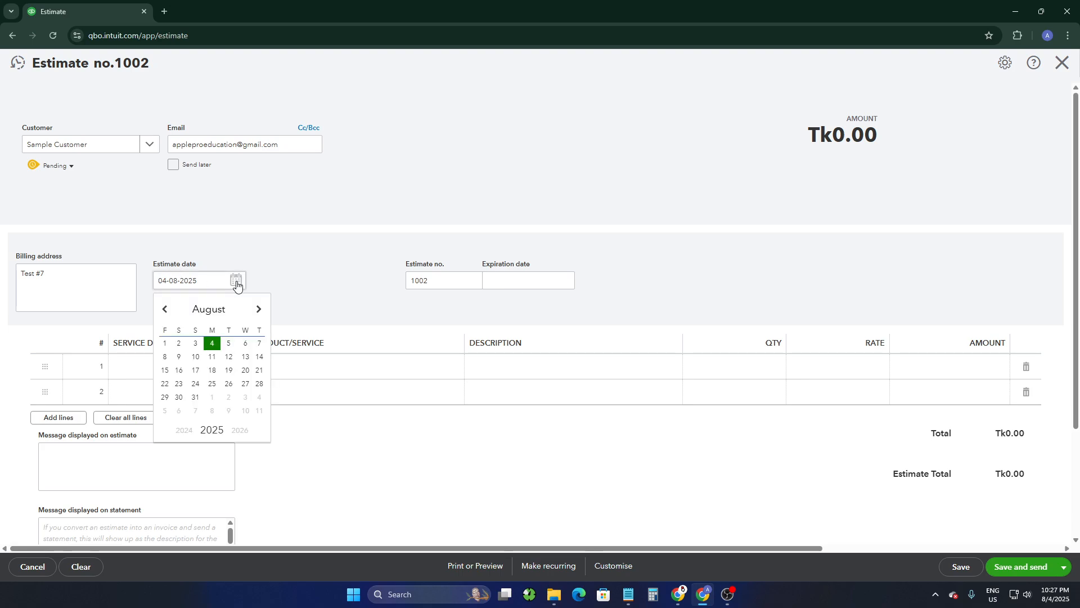
left_click(211, 344)
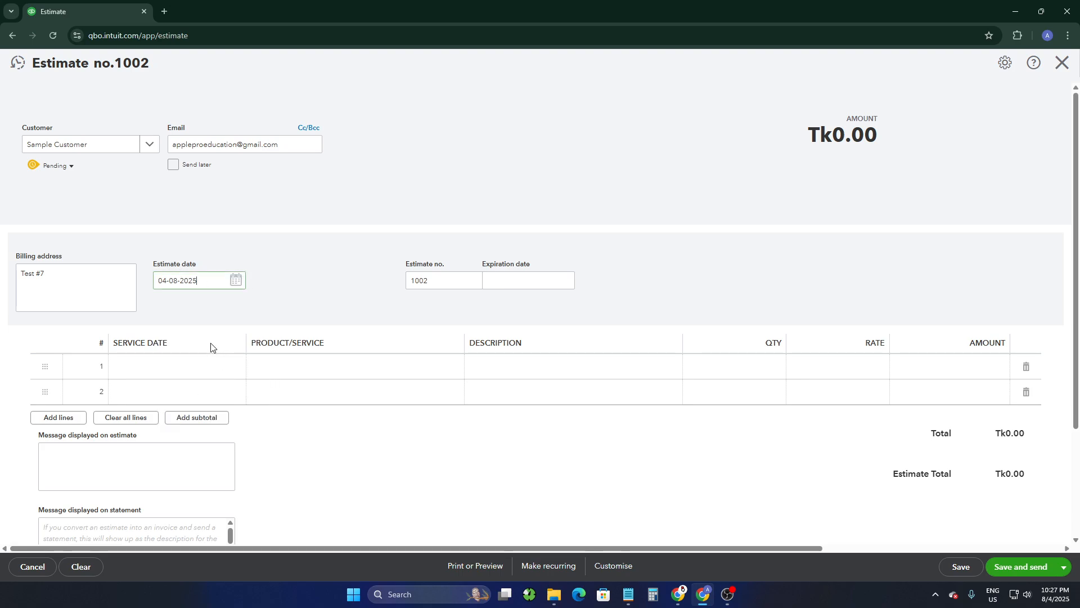
Step: Try changing the estimate number to 1010 before restoring it to 1002
left_click(434, 280)
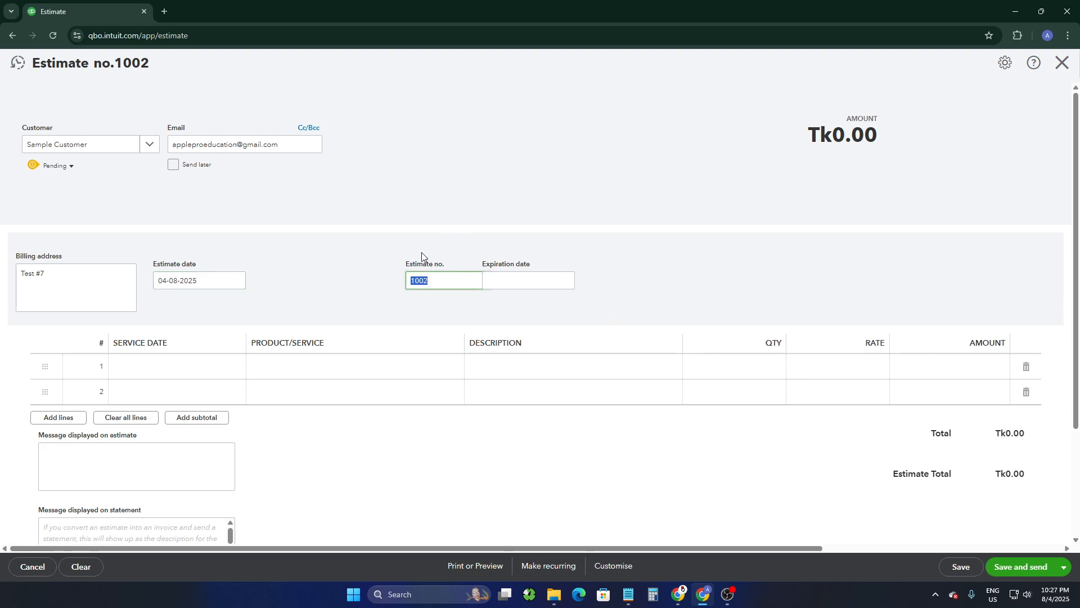
left_click(446, 282)
left_click(412, 160)
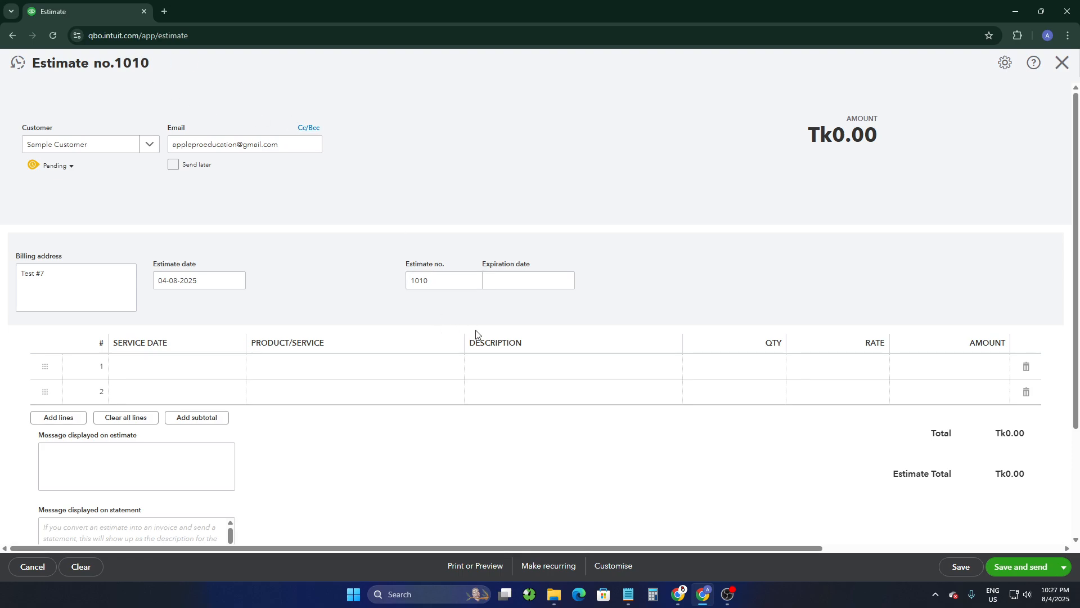
double_click(445, 286)
left_click(445, 285)
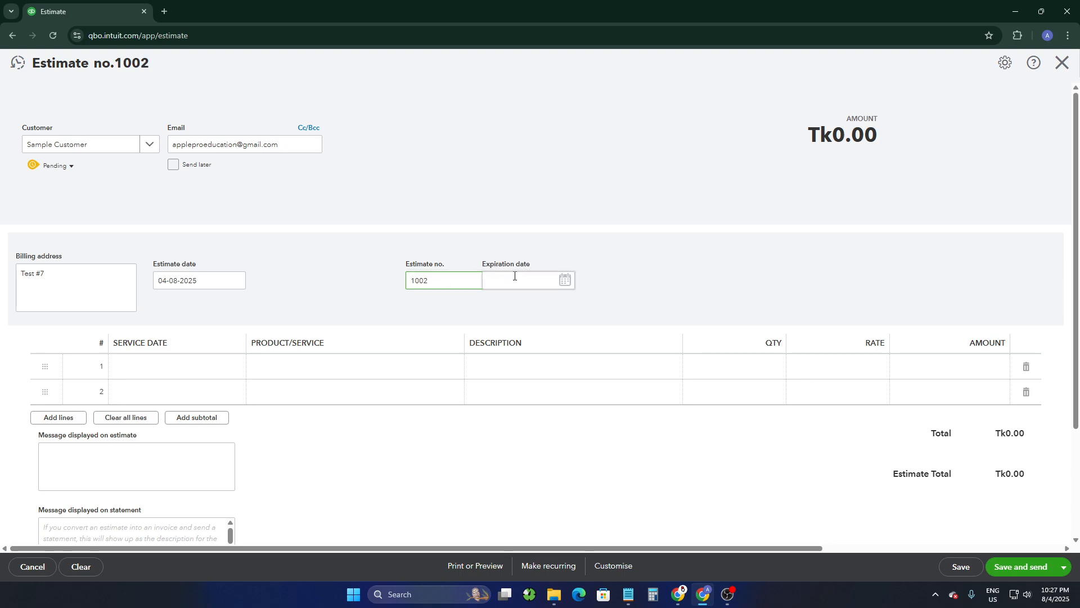
Step: Set the expiration date to 10 August 2025 using the calendar
left_click(561, 284)
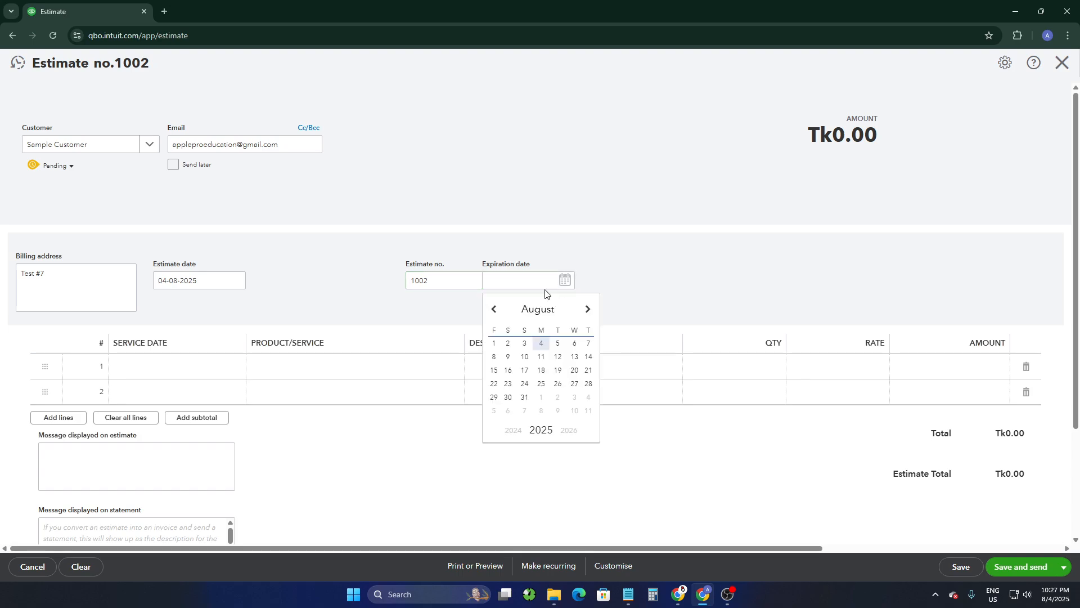
left_click(522, 356)
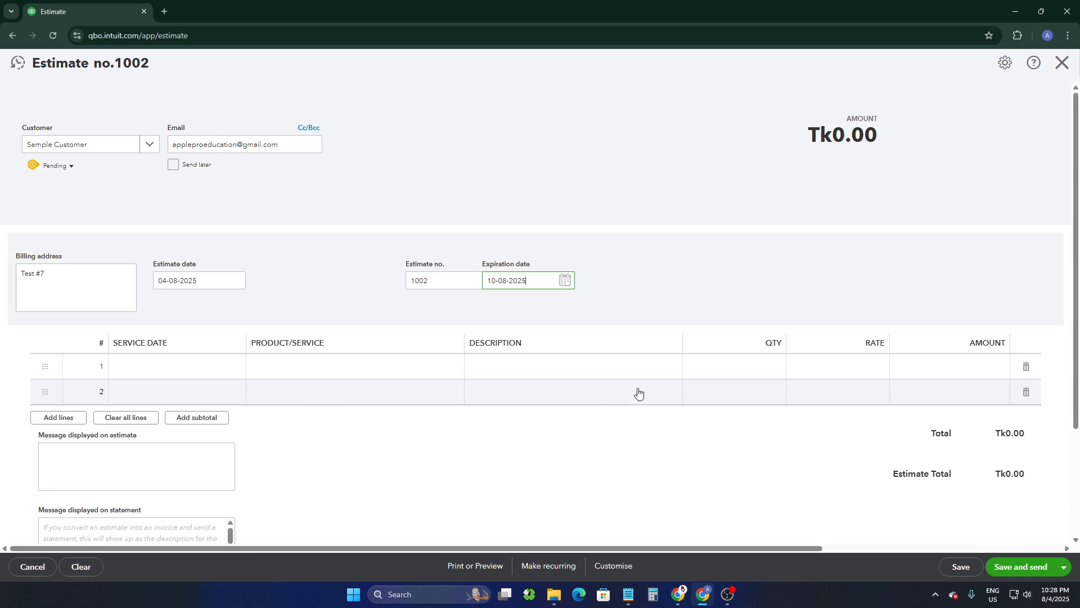
Step: Set the service date of line 1 to 4 August 2025
left_click(117, 342)
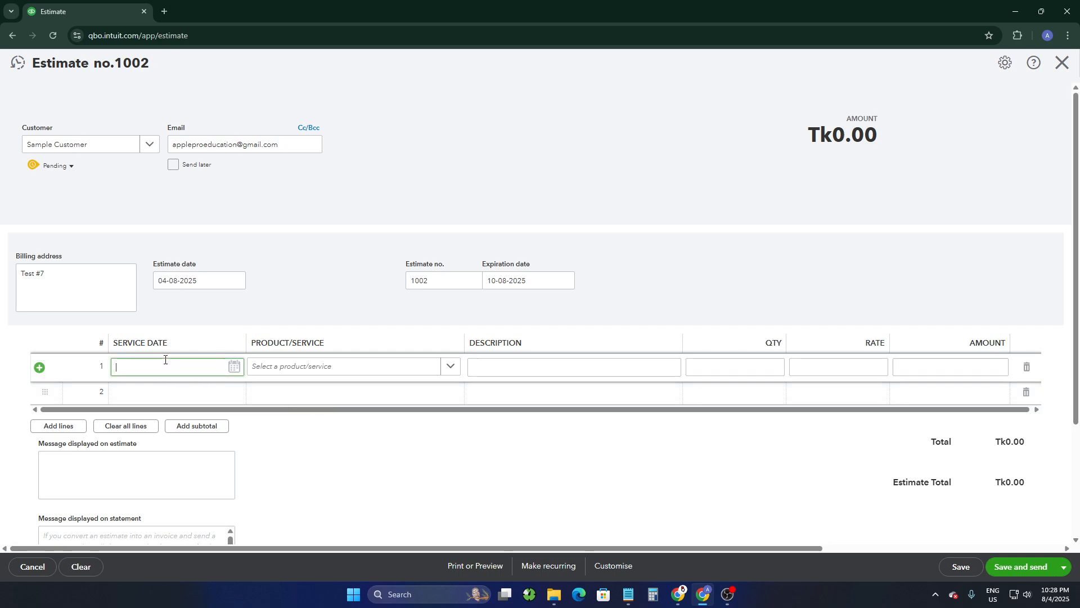
left_click(234, 367)
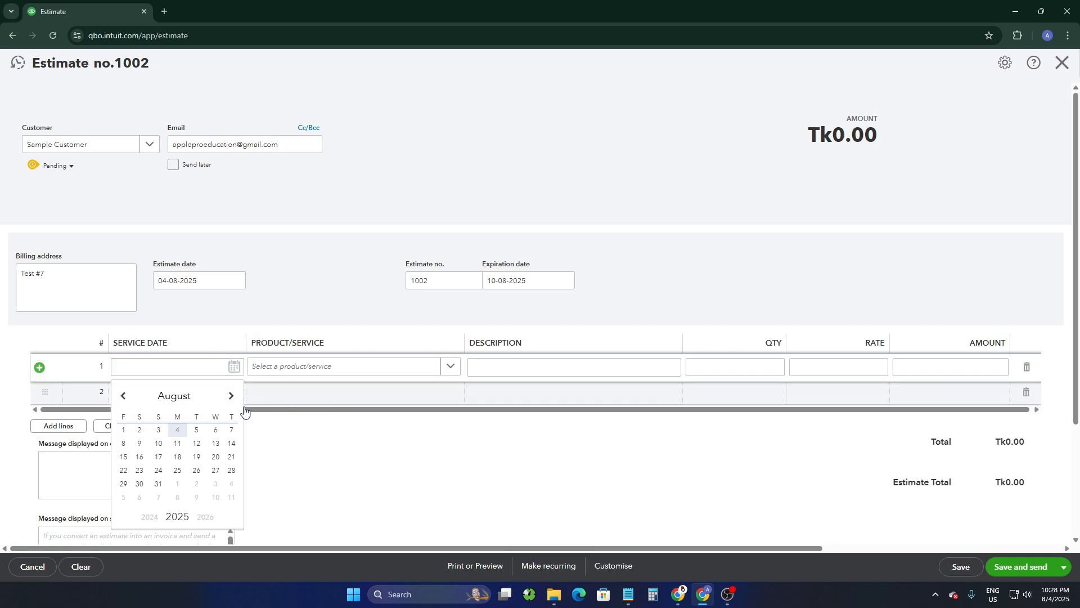
left_click(178, 430)
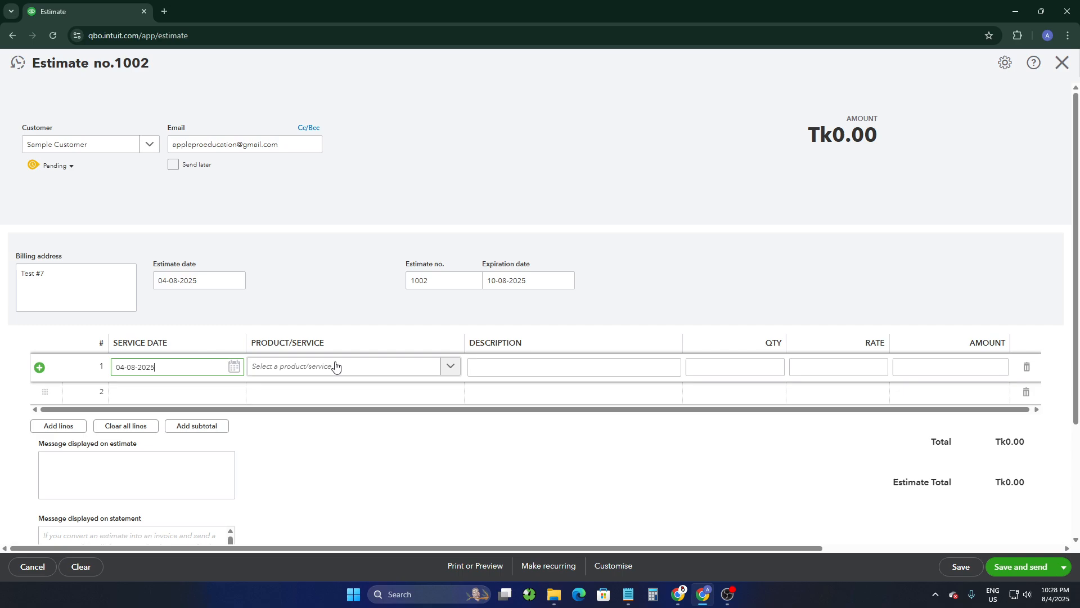
Step: Select the T SHIRT product for line 1 and give it the description test
left_click(449, 367)
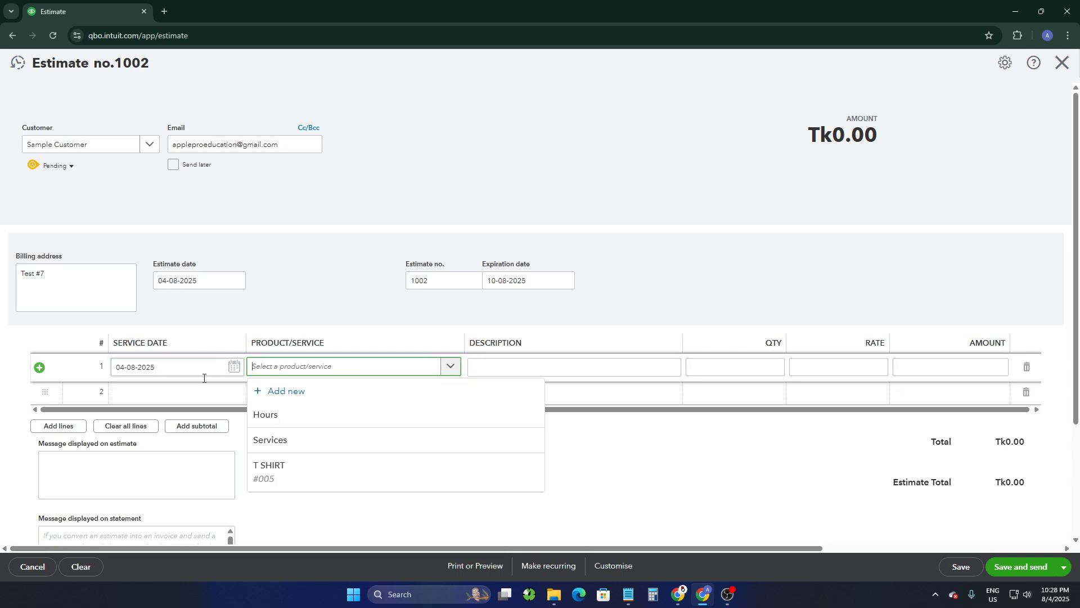
left_click(271, 478)
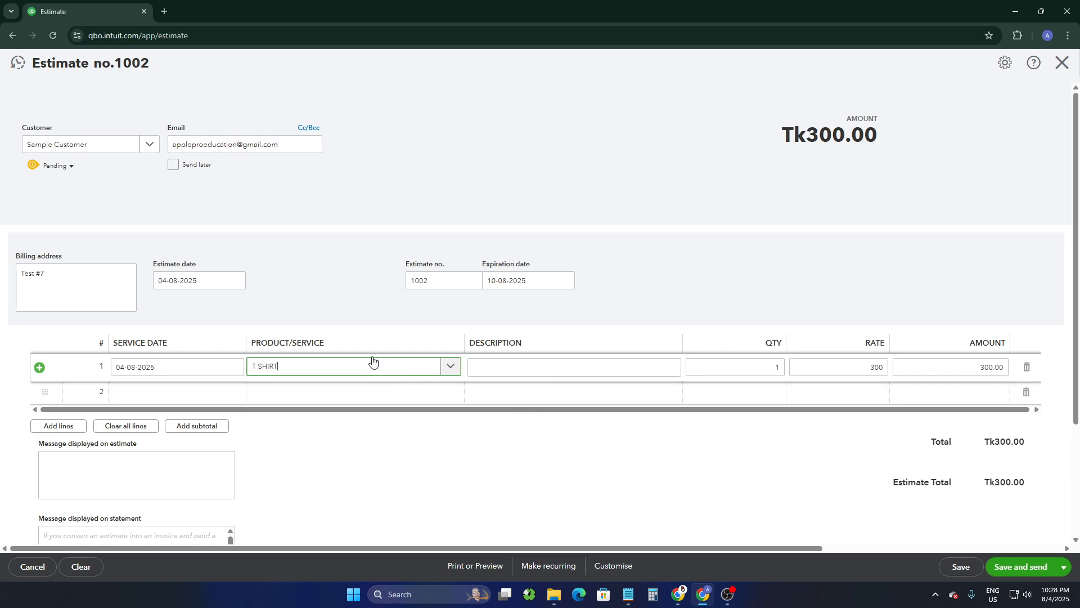
left_click(490, 363)
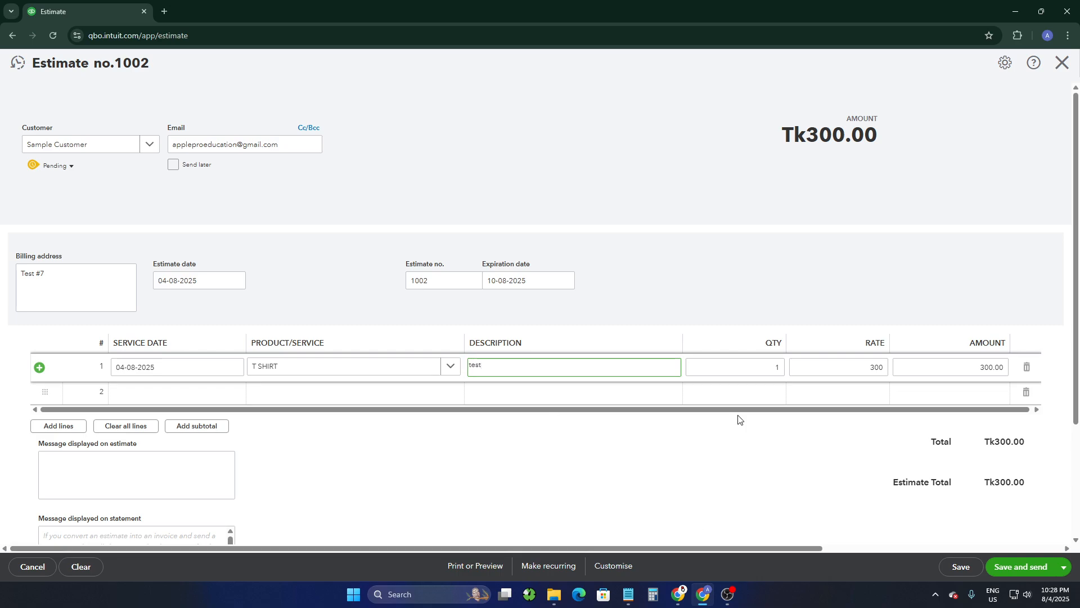
Step: Set the quantity of the T SHIRT line to 2
left_click(766, 364)
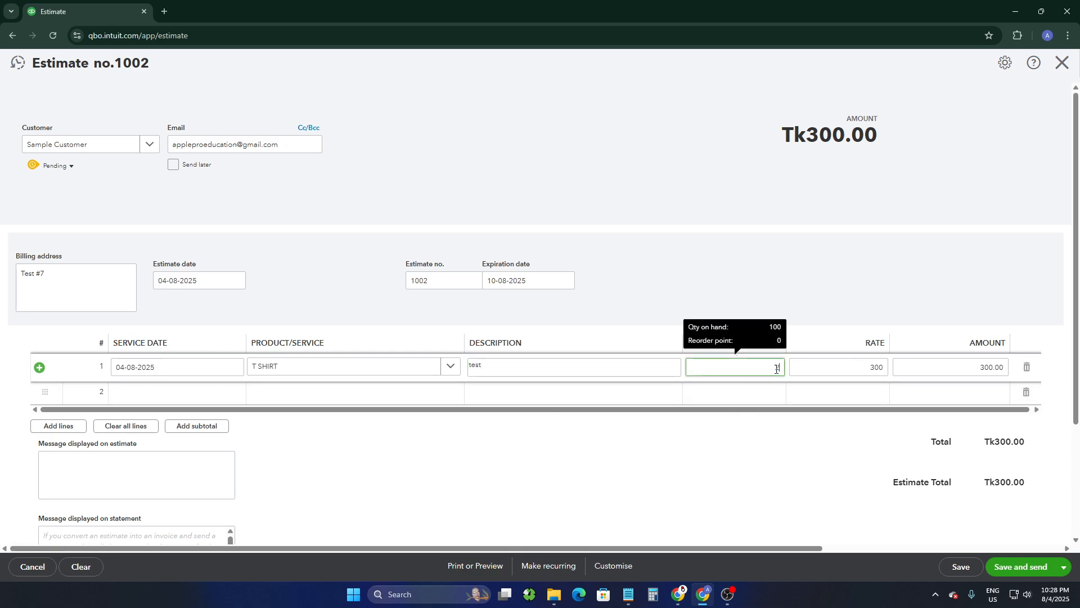
type("2")
left_click(845, 226)
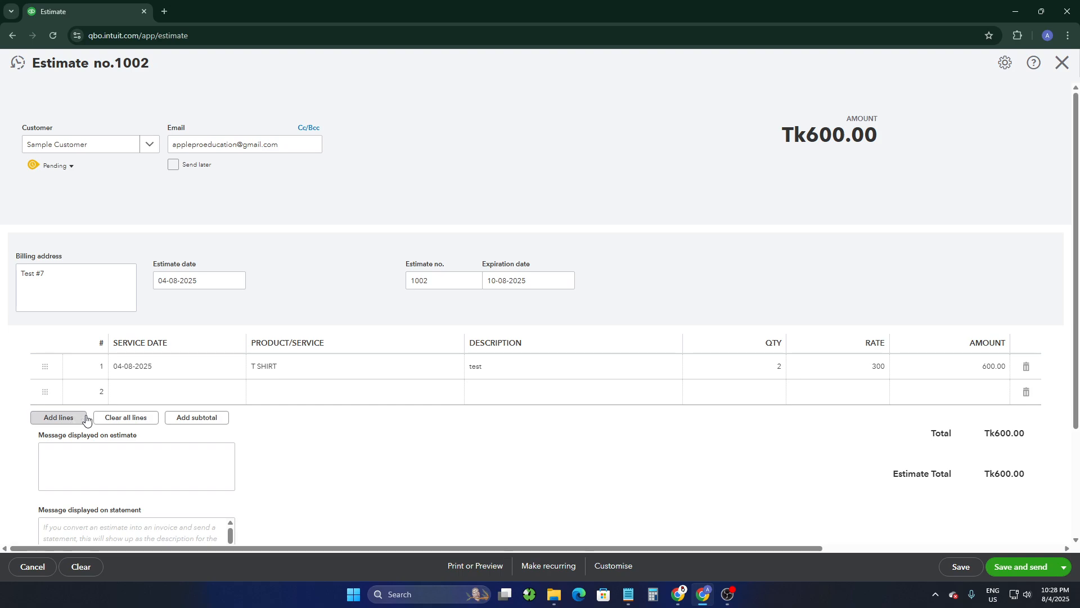
Step: Enter Thanks For Purchase! as the message displayed on the estimate
scroll(461, 446, "down", 2)
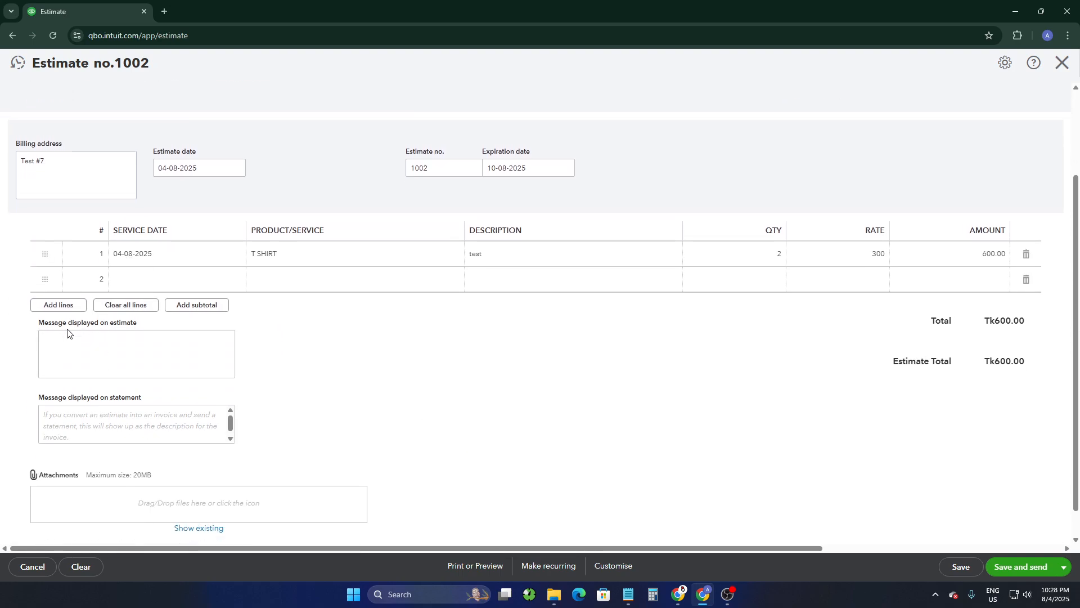
left_click_drag(38, 323, 152, 332)
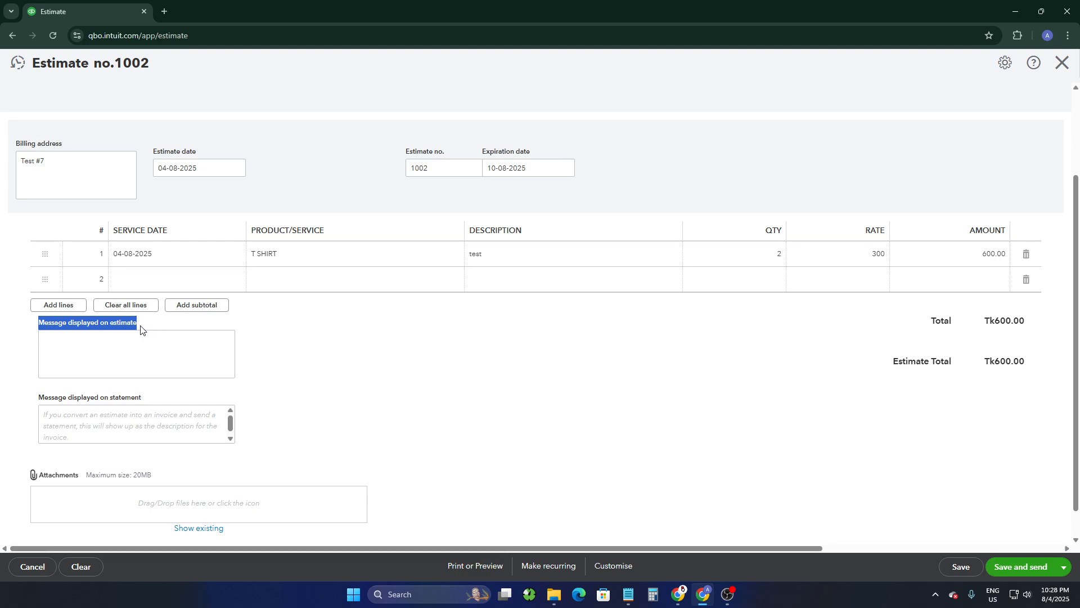
left_click(96, 337)
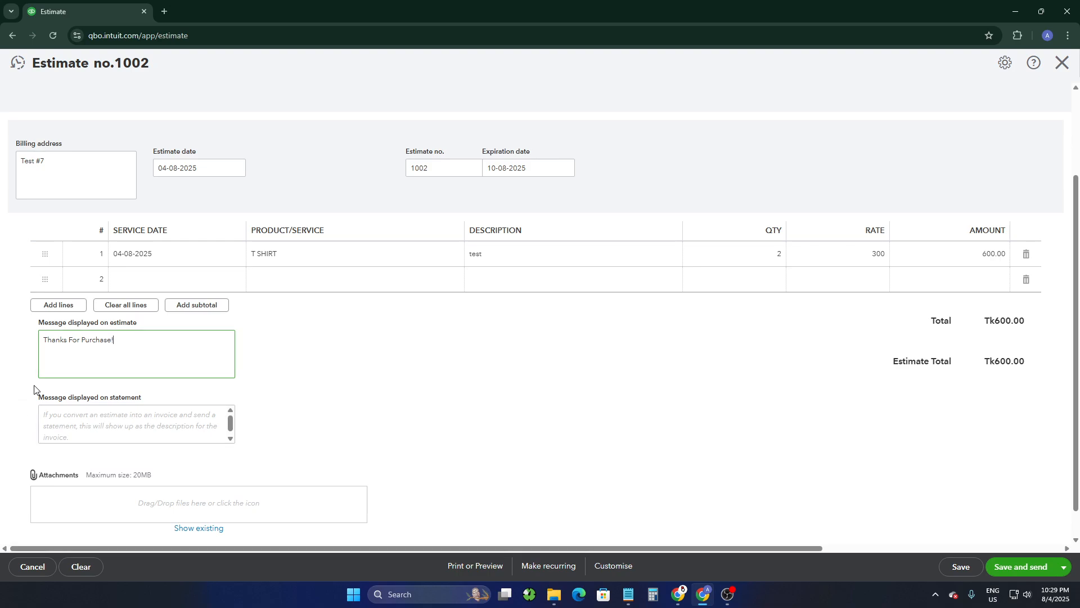
Step: Write the statement message Keep This Invoice for Furture Record
left_click_drag(36, 394, 152, 402)
left_click(120, 422)
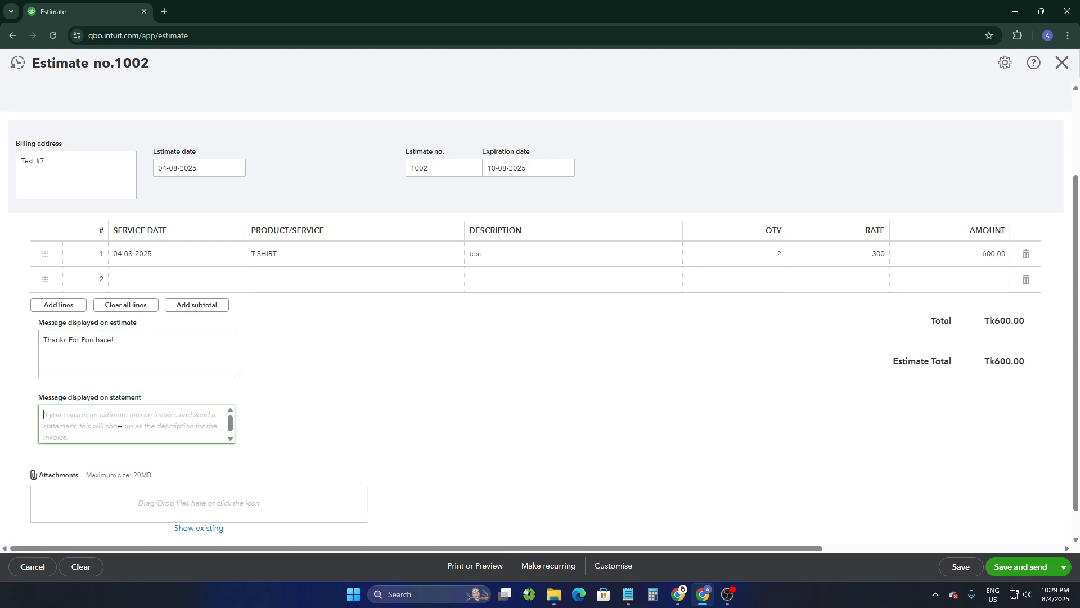
type("Keep")
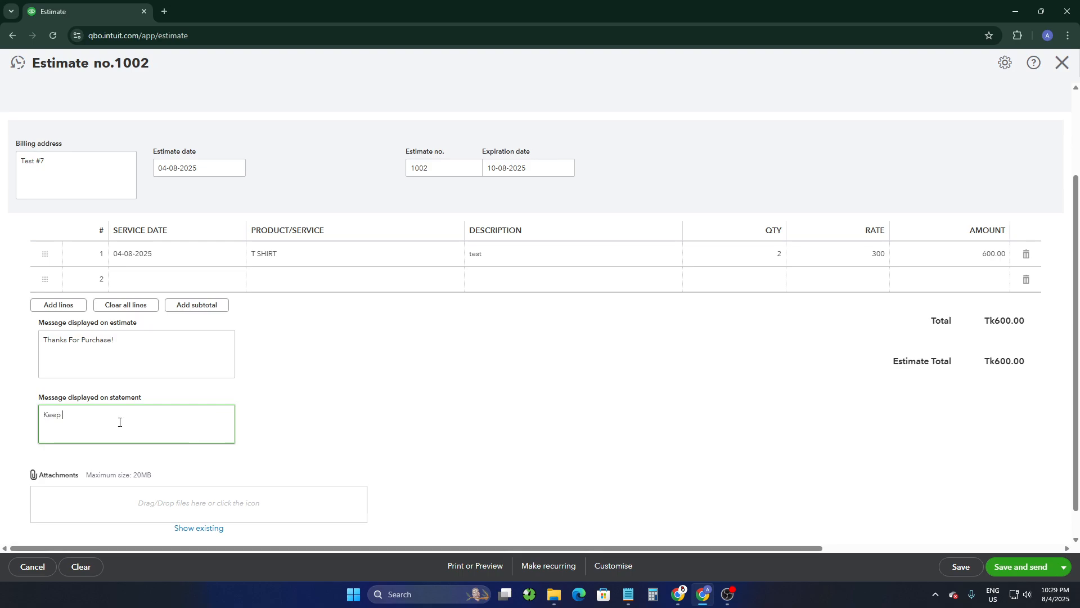
type(" This Invoice for Furture Record")
Step: Correct Furture to Future with the spelling suggestion and end the statement message with an exclamation mark
right_click(120, 410)
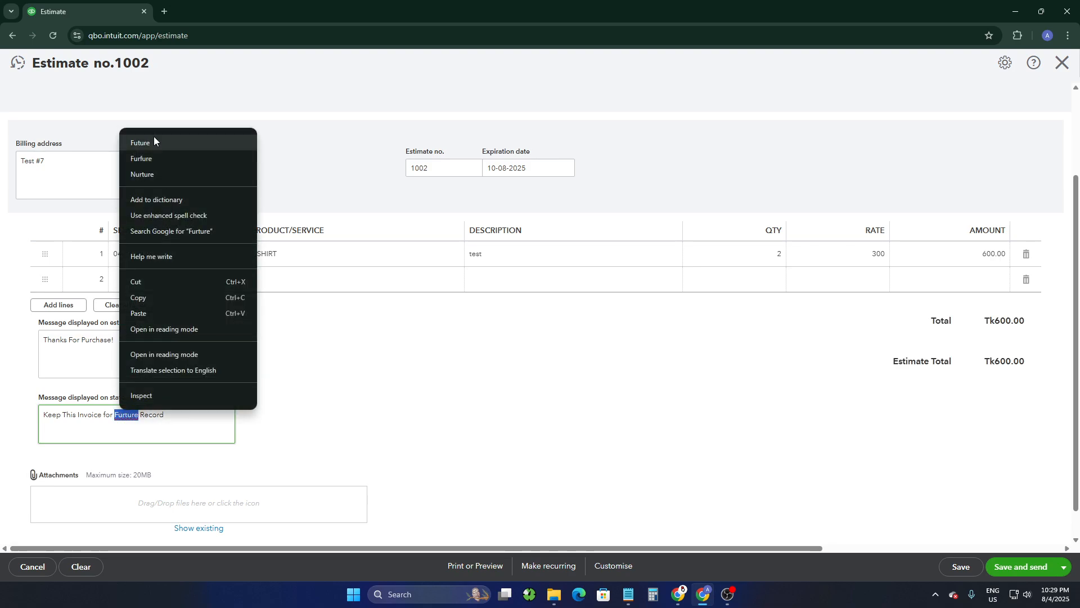
left_click(152, 137)
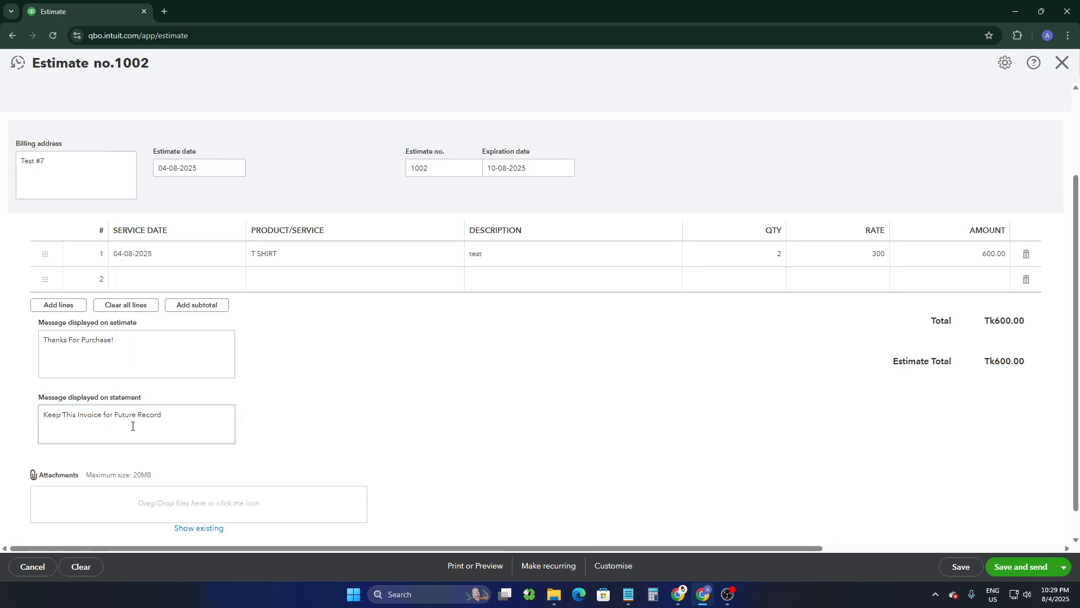
left_click(167, 419)
Step: Save the estimate and open the send email dialog
scroll(94, 468, "down", 1)
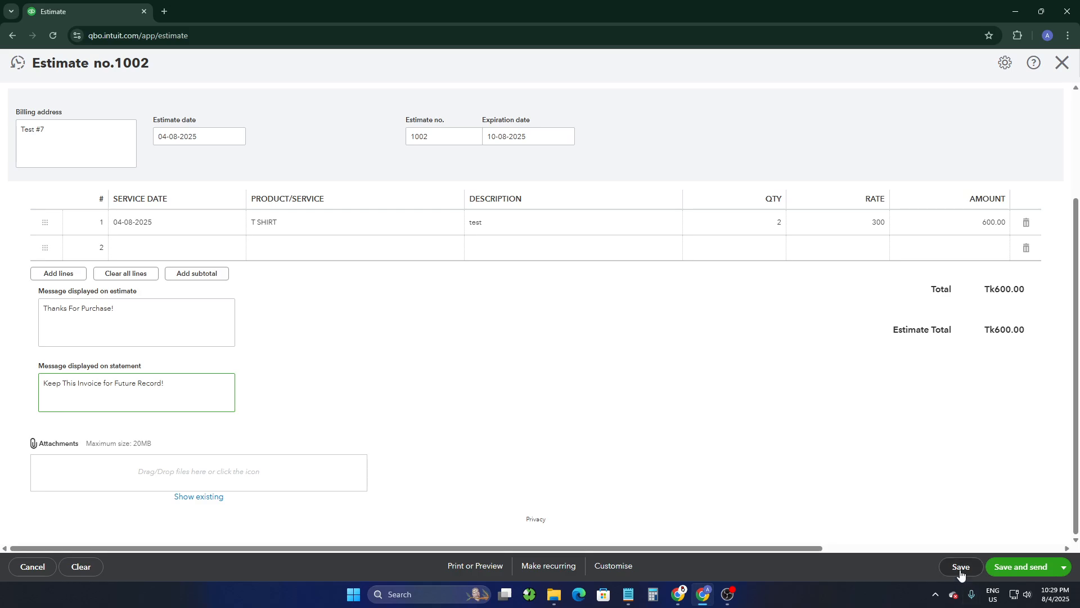
left_click(1021, 567)
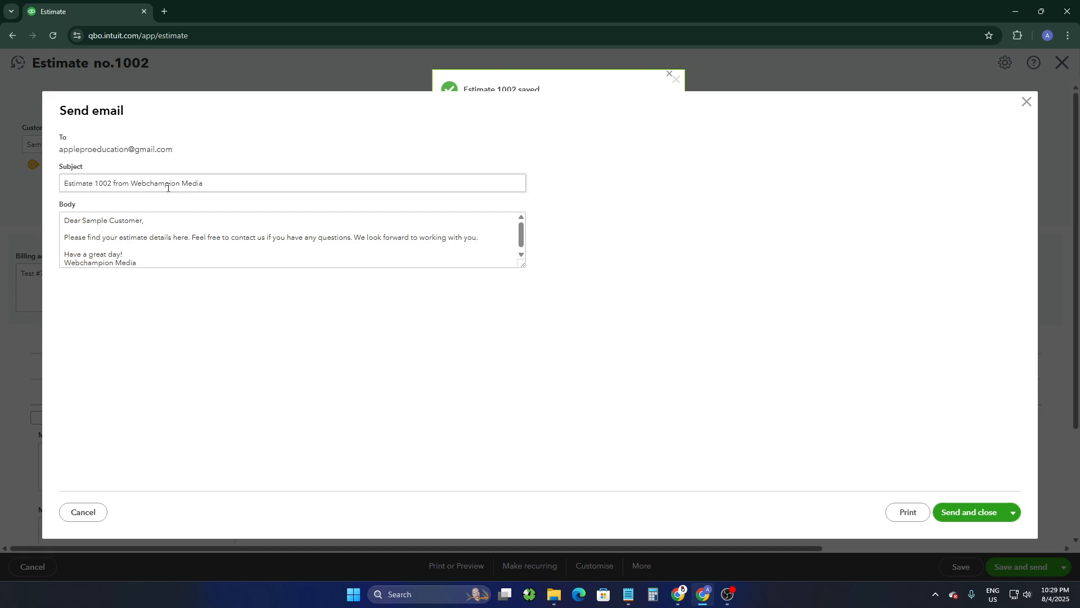
Step: Review the recipient address and scroll through the estimate PDF preview in the send email dialog
scroll(799, 225, "down", 2)
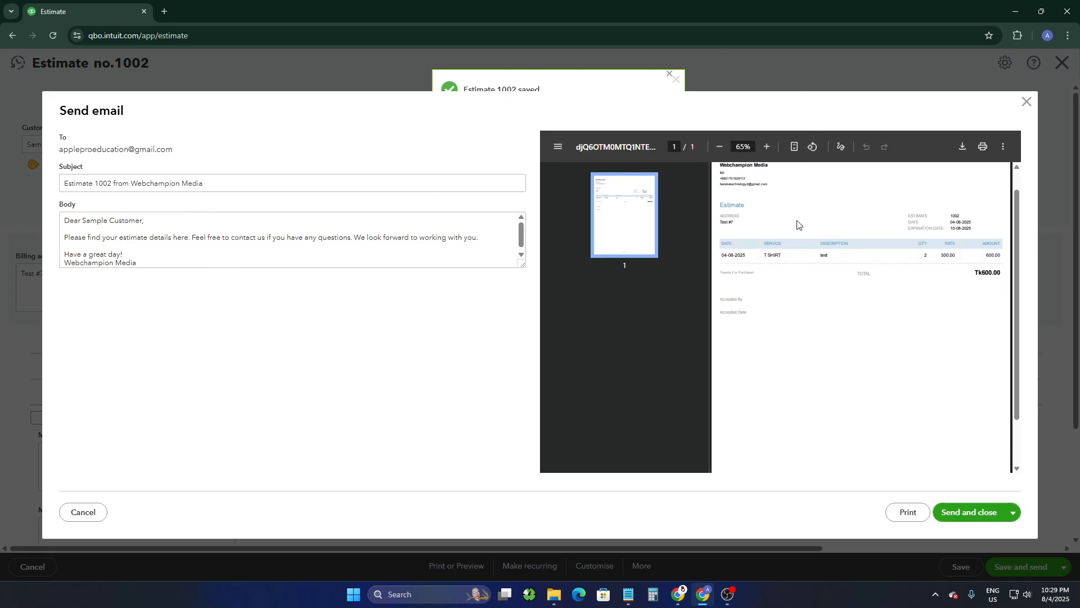
scroll(826, 322, "up", 2)
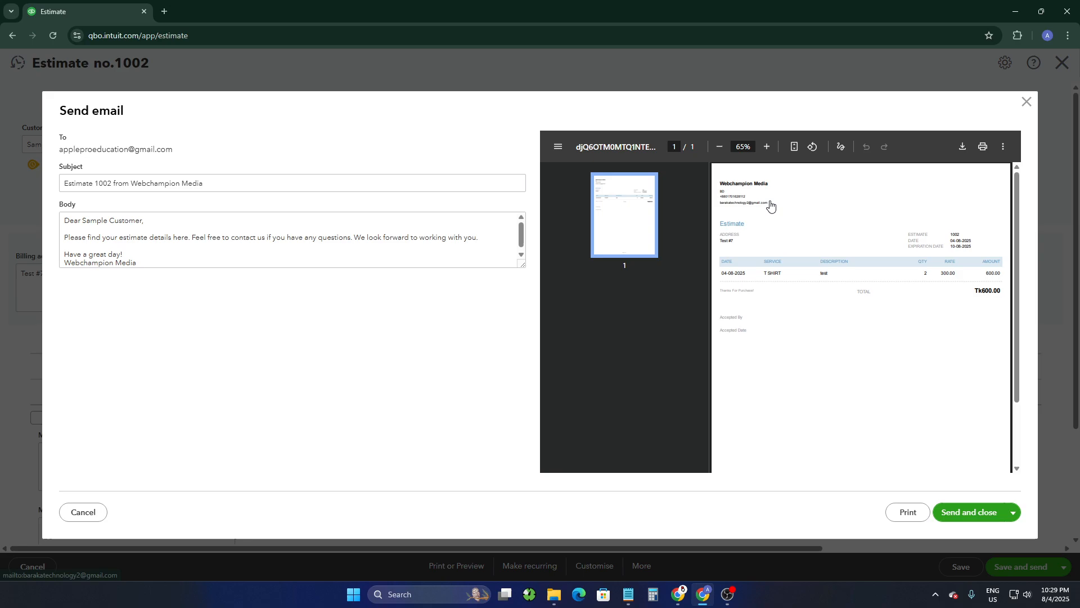
left_click_drag(57, 144, 244, 145)
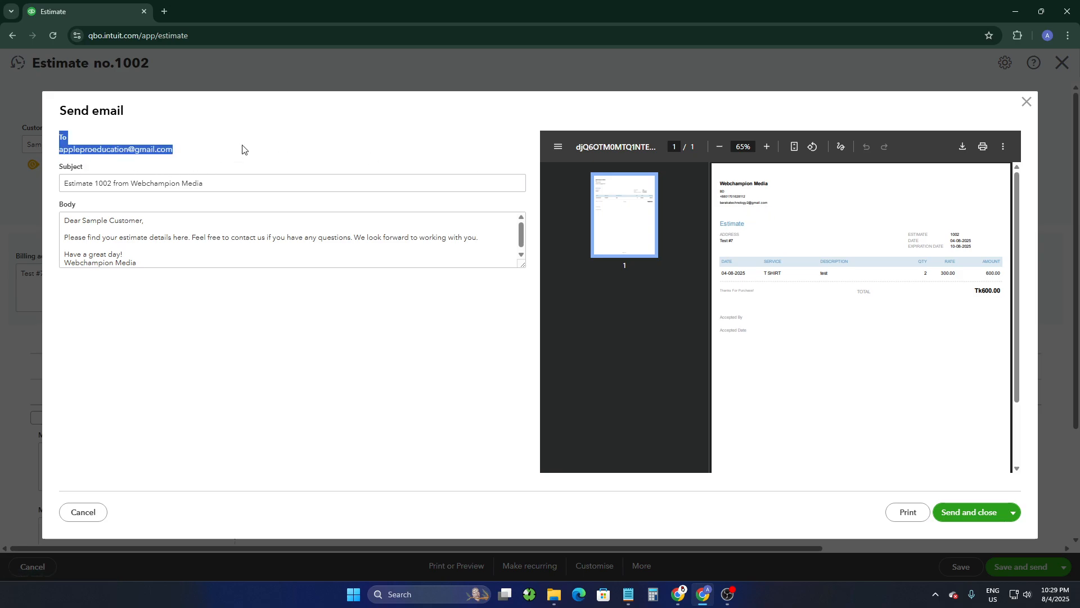
left_click(245, 146)
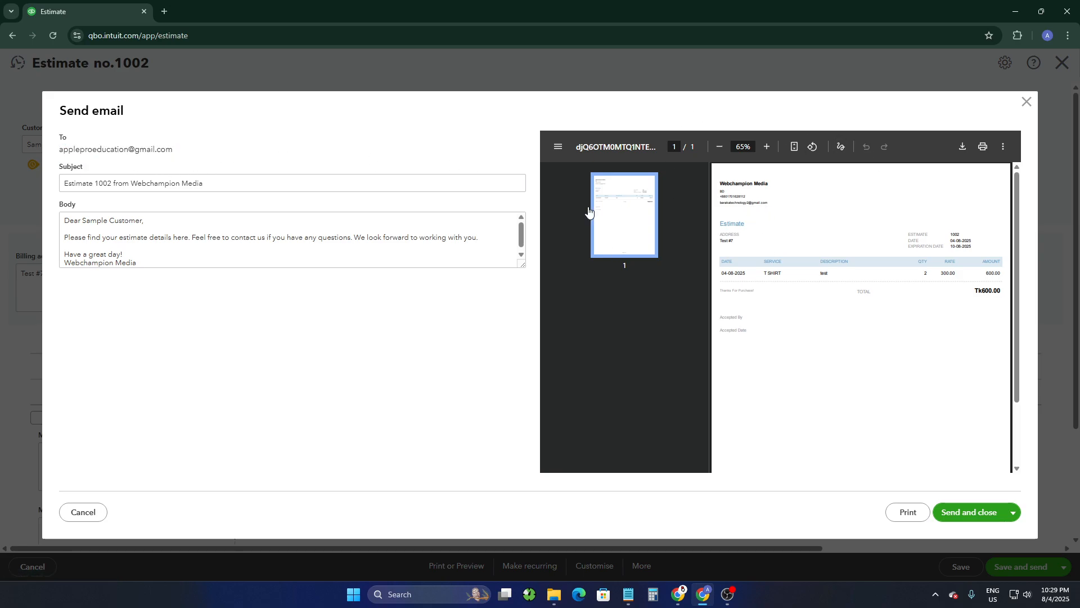
scroll(755, 221, "down", 2)
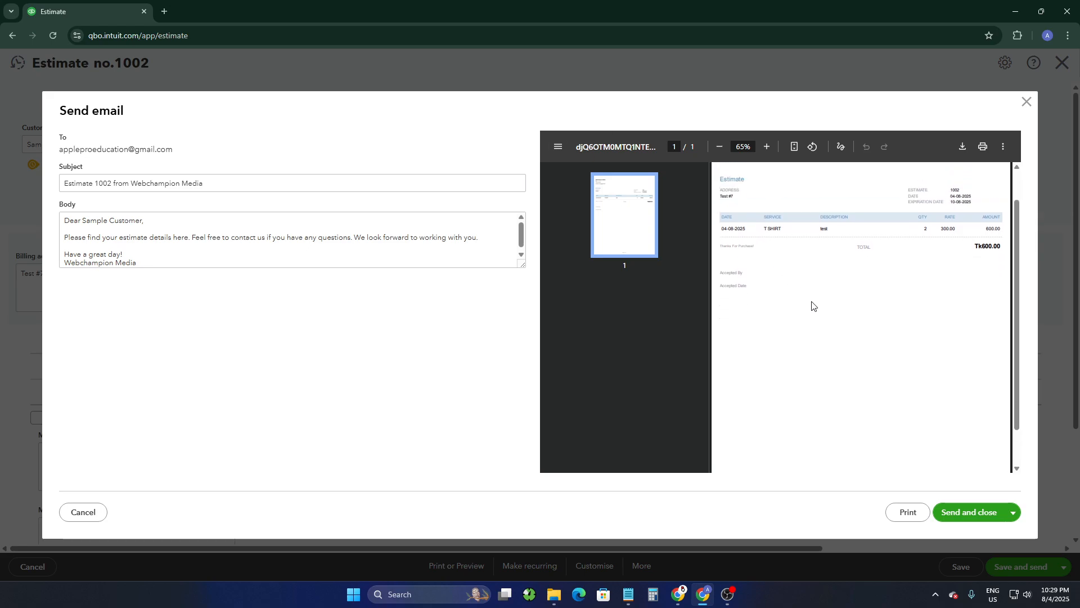
scroll(748, 236, "up", 2)
scroll(856, 374, "down", 2)
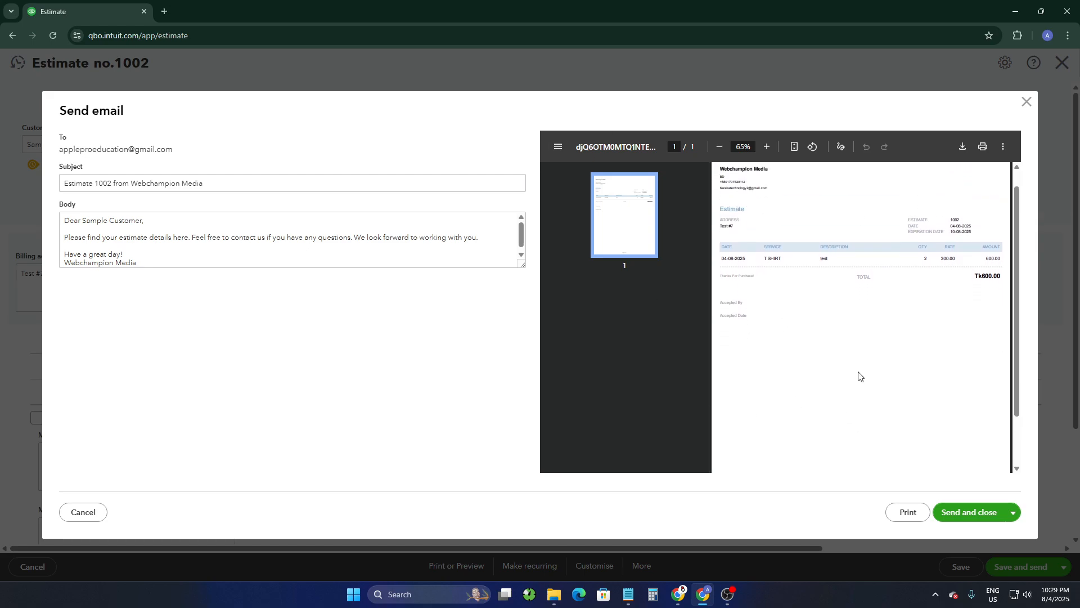
scroll(958, 448, "up", 2)
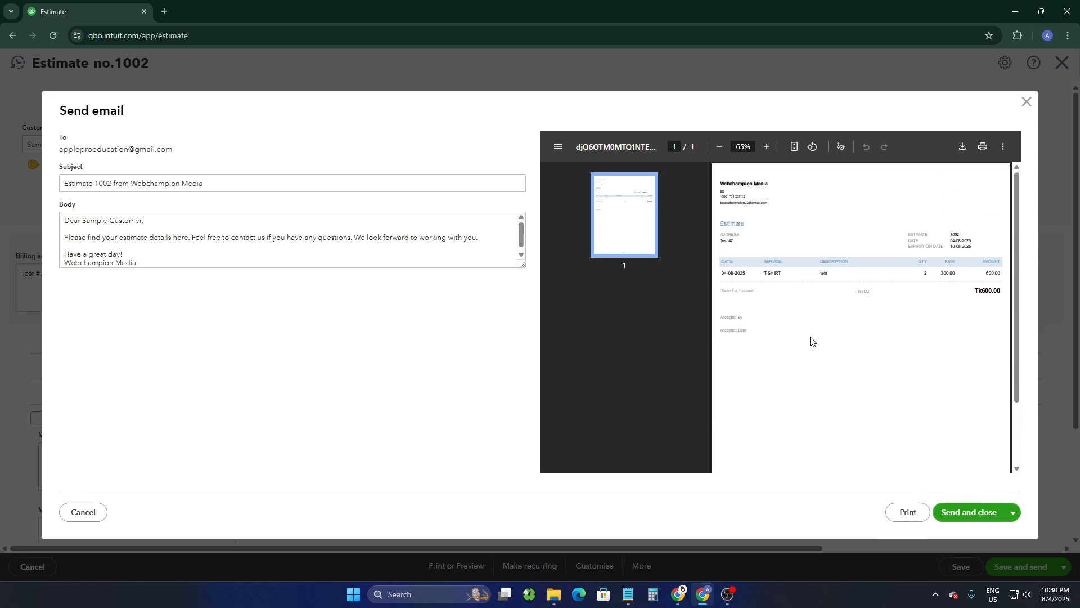